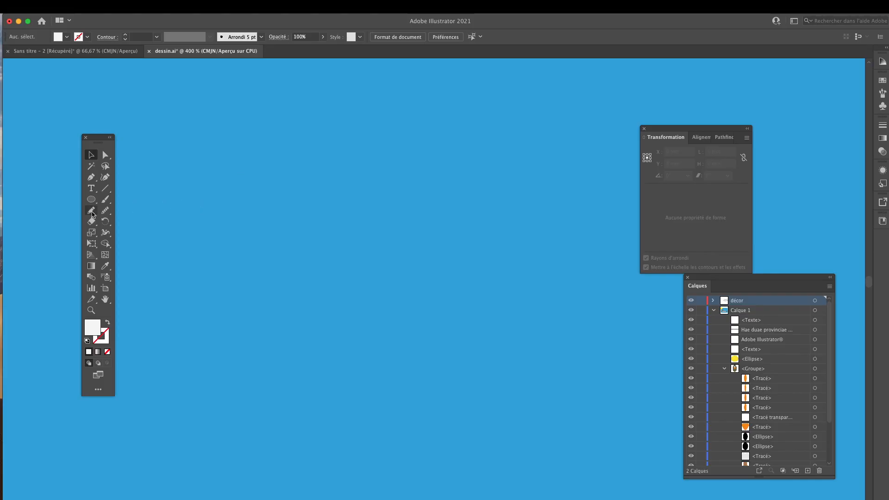
- Draw a hexagon with a radius of about 8.9 mm and a rectangle about 10.4 × 11 mm beside it
left_click_drag(90, 199, 123, 234)
left_click_drag(273, 189, 354, 276)
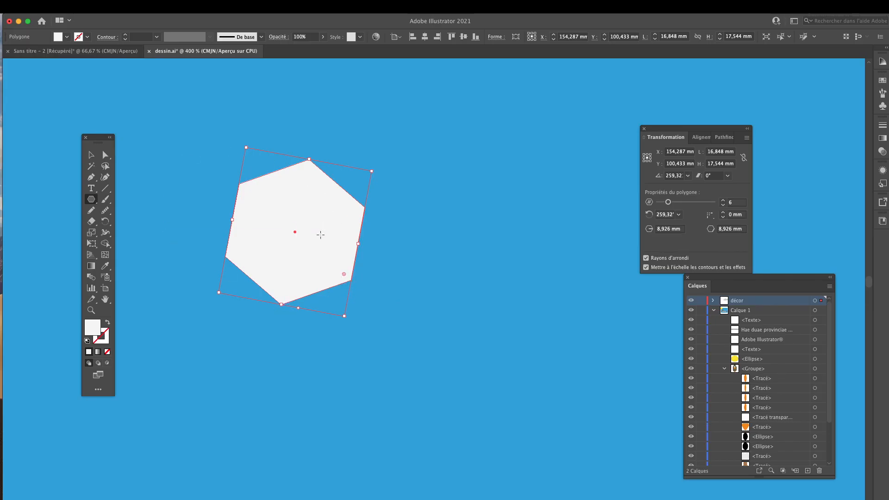
left_click(93, 202)
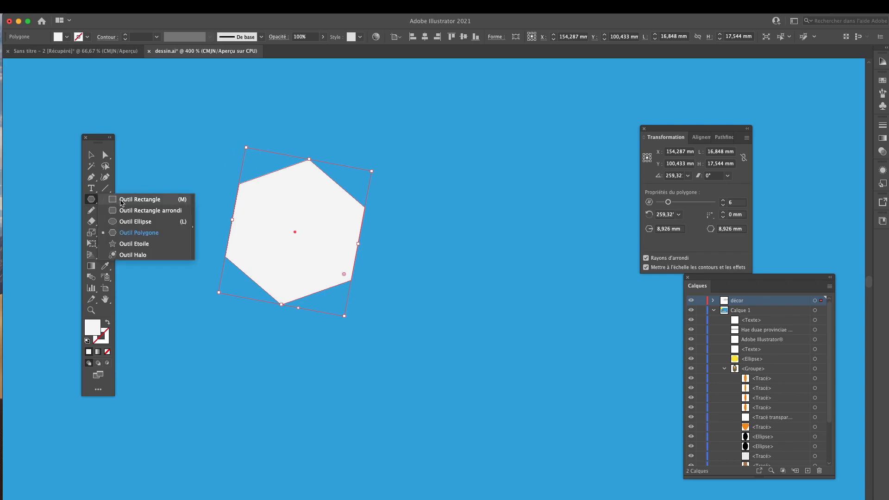
left_click(188, 199)
mouse_move(440, 163)
left_mouse_down()
mouse_move(480, 233)
mouse_move(520, 233)
mouse_move(526, 252)
left_mouse_up()
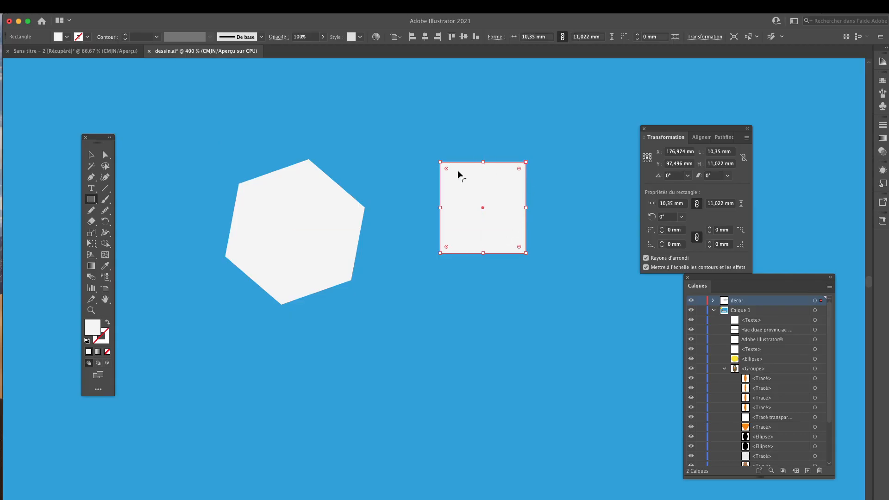
- Move the rectangle slightly downward with the Direct Selection tool and round all its corners to about 1.35 mm
left_click(105, 155)
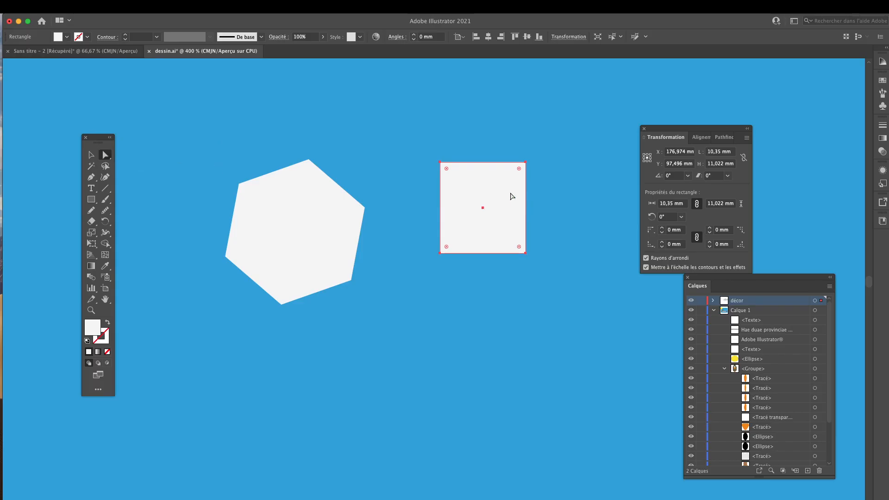
left_click_drag(503, 211, 428, 168)
left_click_drag(422, 201, 489, 301)
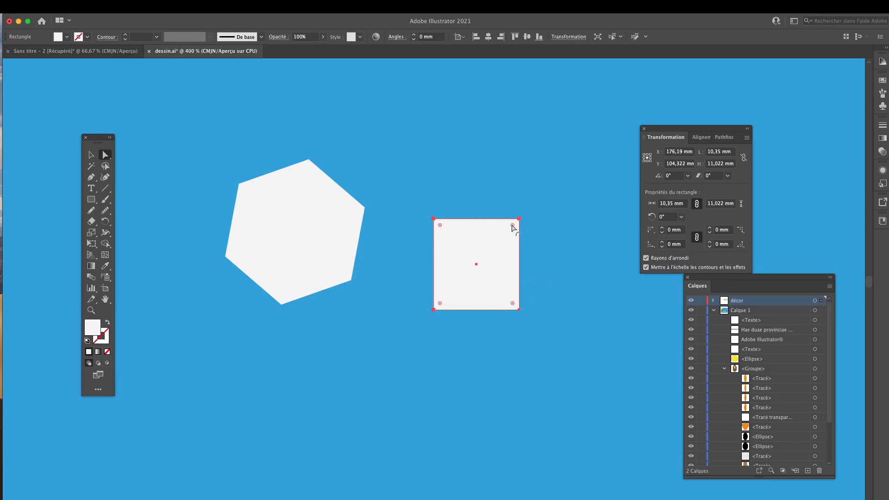
left_click_drag(512, 225, 507, 231)
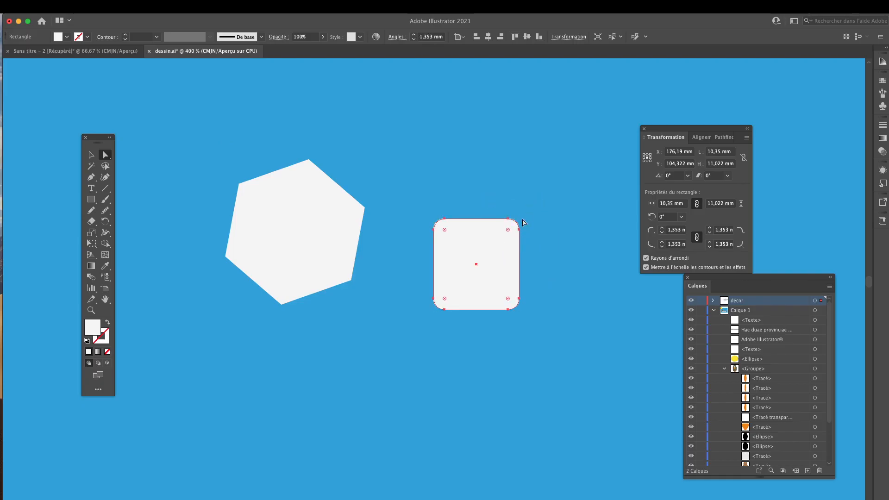
left_click(547, 202)
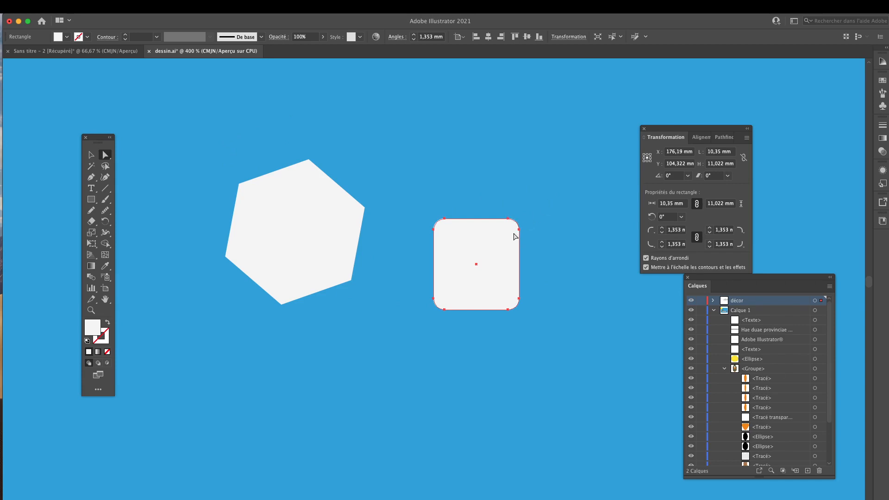
- Try repositioning the rectangle and rounding its corners to about 1.94 mm, and undo the rounding
left_click(503, 257)
left_click_drag(483, 261, 494, 287)
left_click_drag(489, 242, 496, 243)
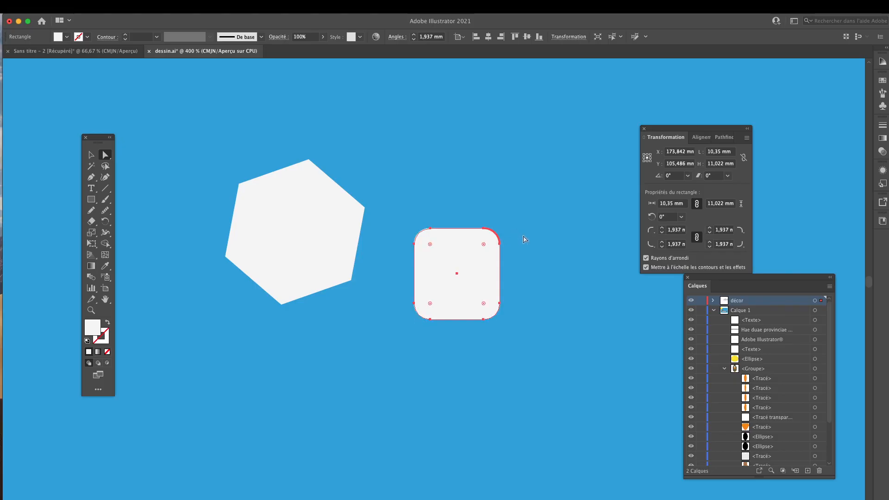
left_click(521, 238)
key("super+z")
key("super+z")
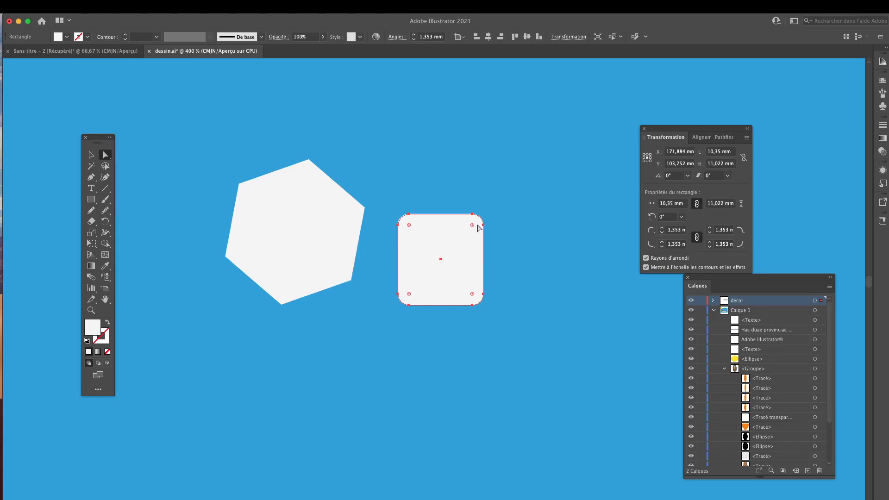
- Try the inverted round corner style on the rectangle and undo it
left_click(472, 225, "alt")
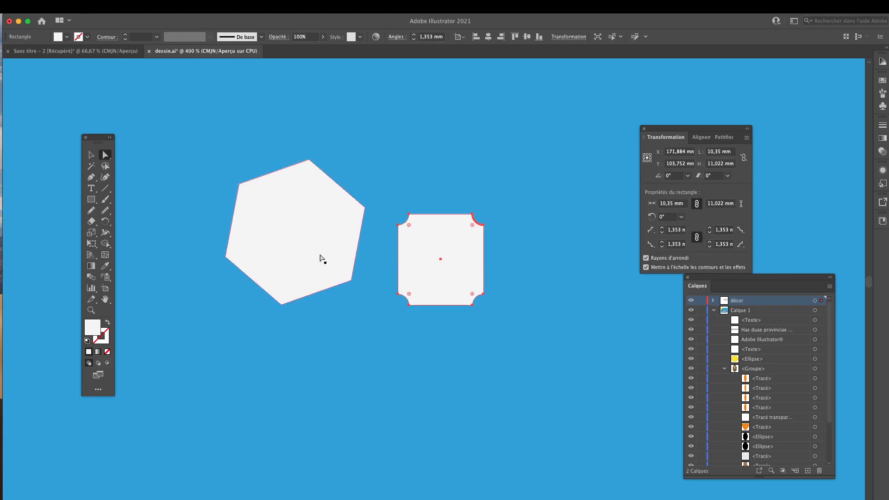
left_click(500, 200)
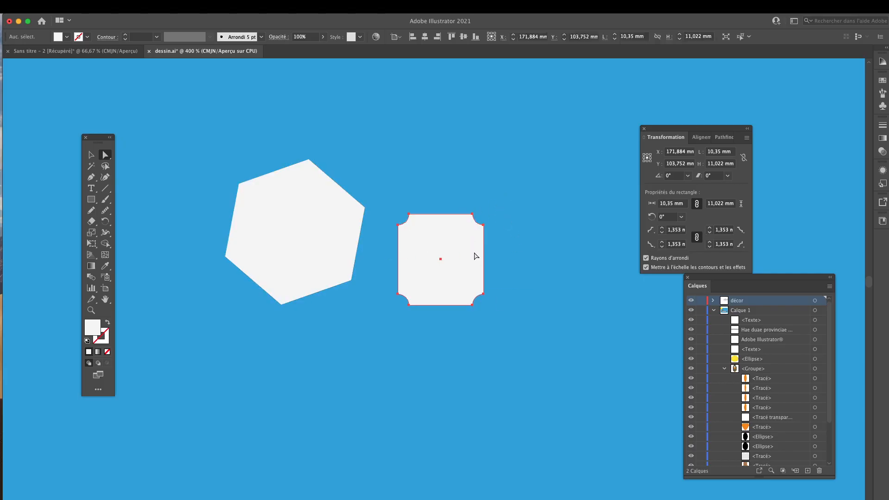
key("super+z")
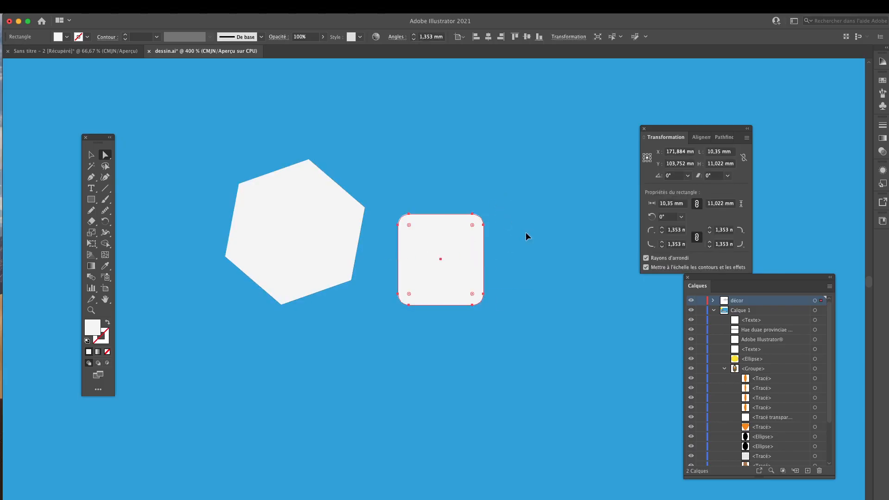
- Round the rectangle's upper-right corner to about 4.2 mm and its lower-left corner to about 5.1 mm, and move it upward
left_click_drag(463, 256, 466, 233)
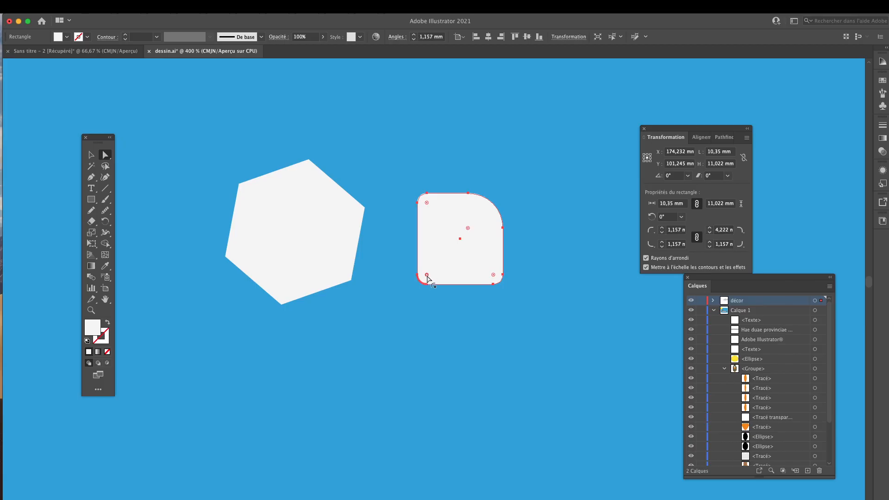
left_click_drag(427, 277, 447, 261)
left_click(570, 236)
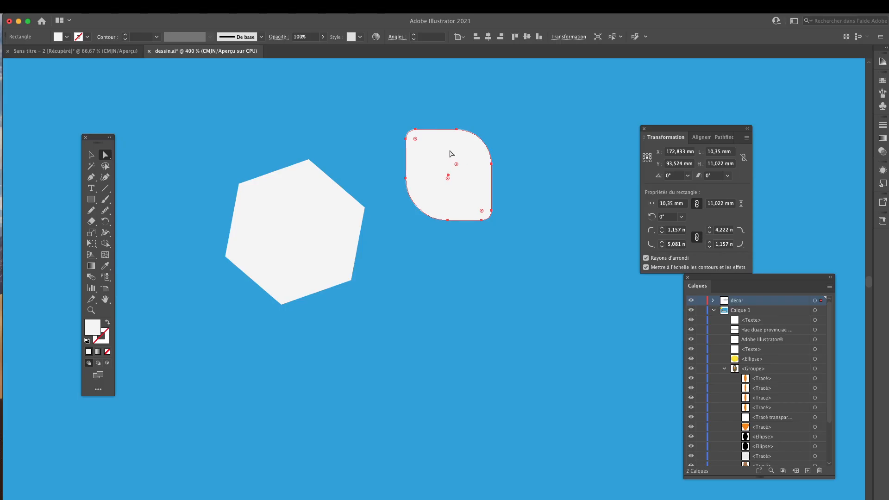
- Round the hexagon's corners to about 2.1 mm and increase its number of sides to 8
left_click(92, 154)
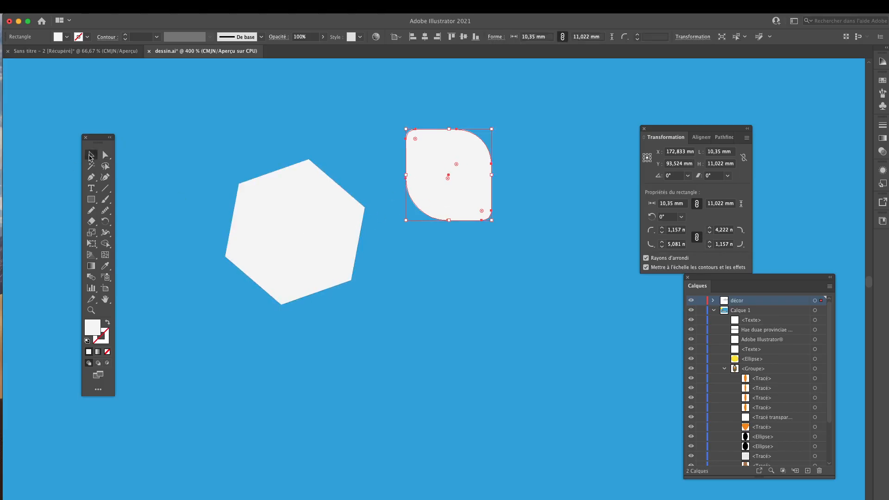
left_click_drag(331, 230, 309, 285)
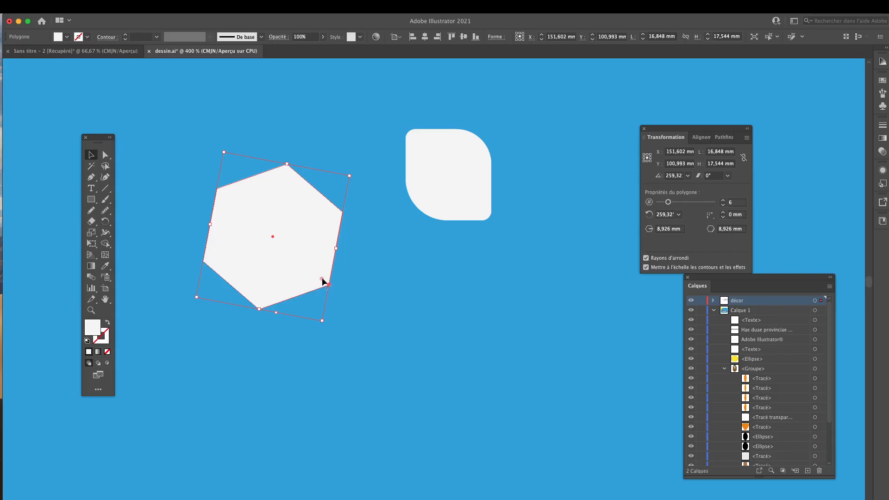
left_click_drag(323, 280, 370, 264)
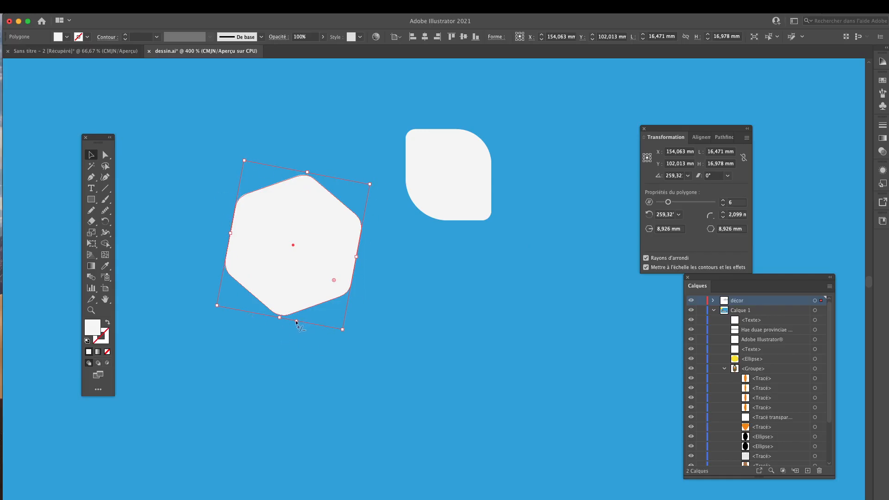
left_click_drag(297, 321, 277, 332)
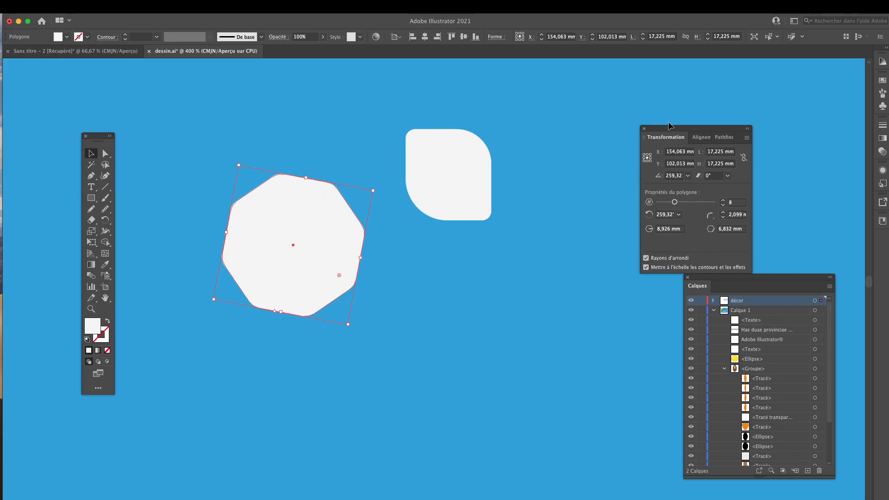
- Place the Transformation panel beside the polygon and move the rounded rectangle above it
left_click_drag(691, 129, 454, 260)
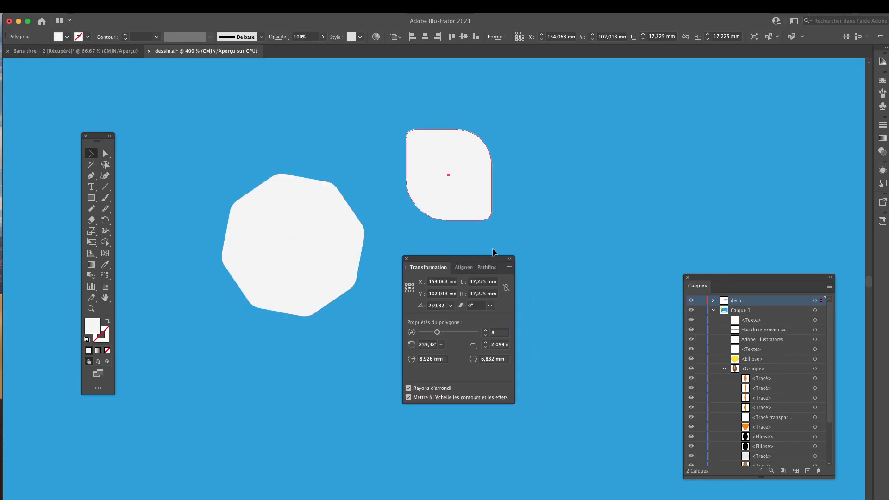
left_click_drag(413, 137, 350, 91)
left_click_drag(464, 263, 456, 204)
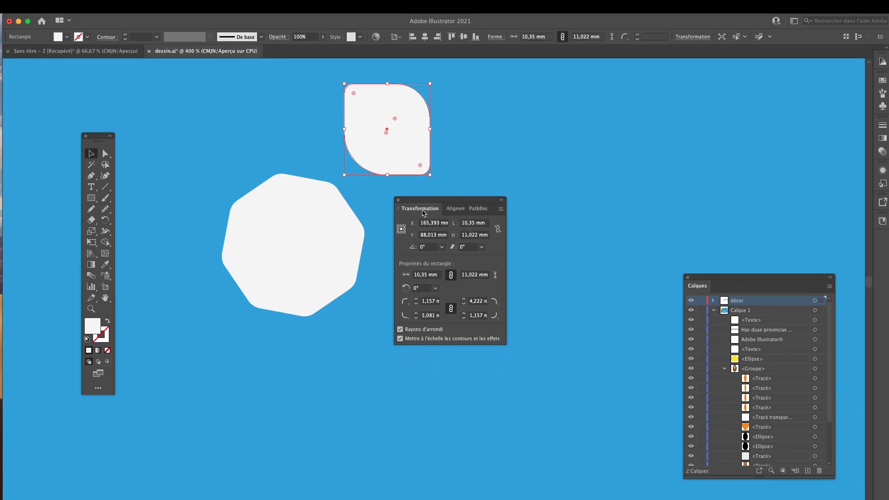
left_click_drag(448, 205, 438, 201)
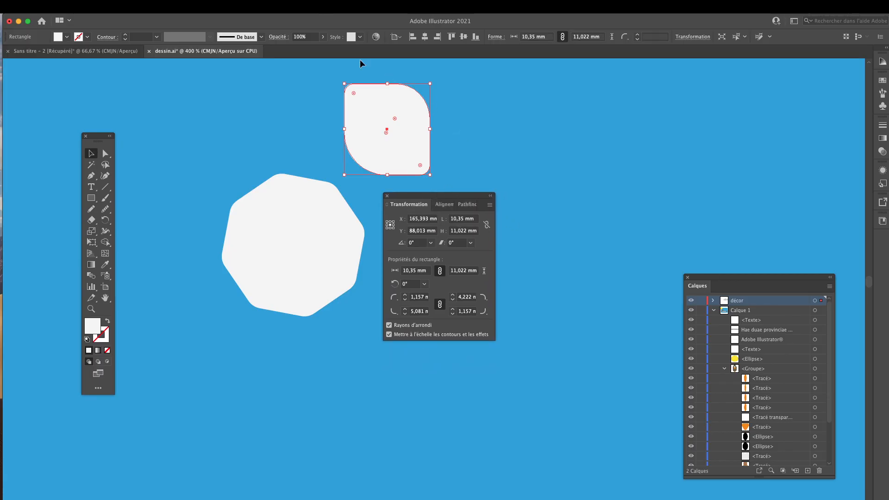
left_click(280, 18)
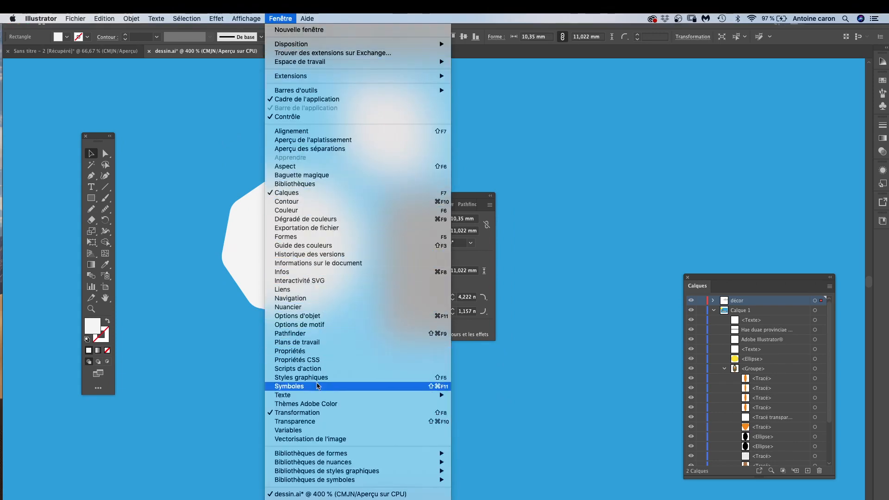
left_click(303, 412)
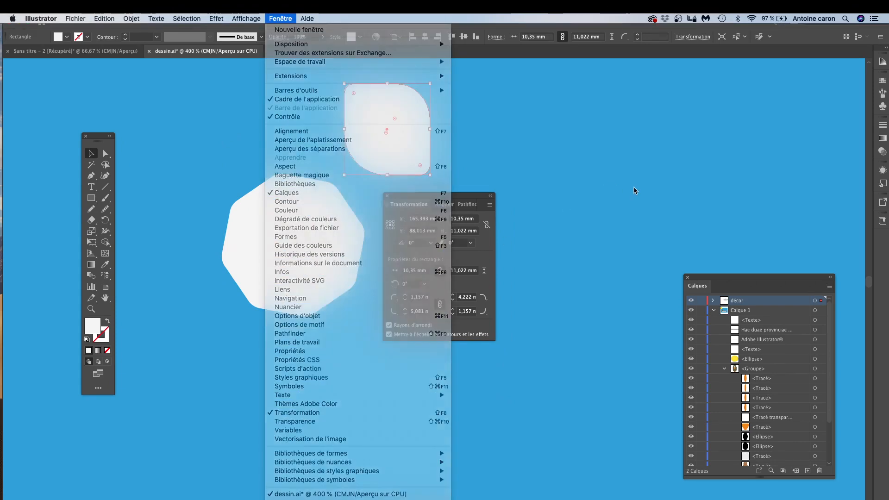
left_click_drag(406, 201, 424, 197)
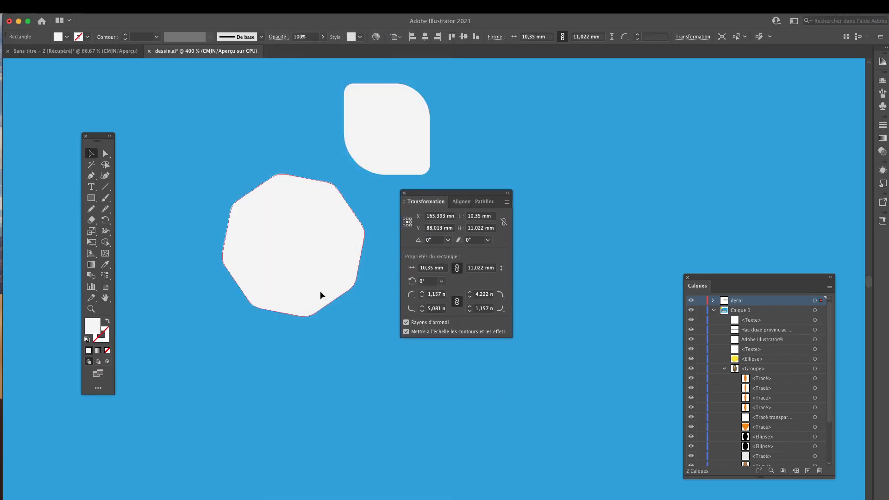
- Set the polygon to 9 sides with a 2 mm corner radius and move it slightly down
left_click_drag(311, 257, 302, 273)
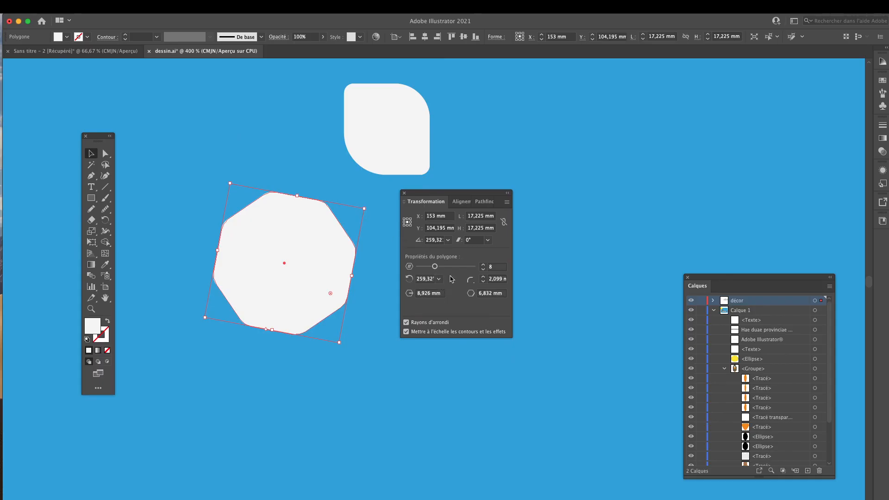
mouse_move(434, 267)
left_mouse_down()
mouse_move(451, 270)
mouse_move(439, 268)
left_mouse_up()
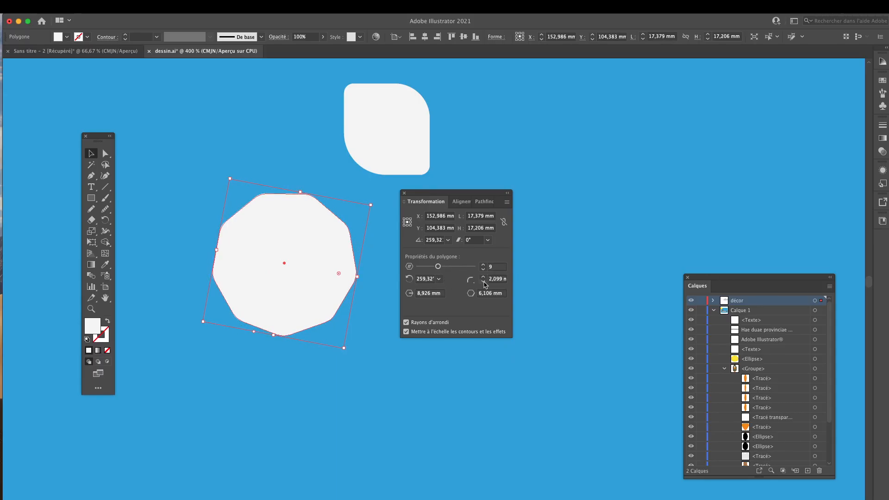
left_click(484, 281)
left_click(483, 281)
left_click(483, 278)
left_click(484, 278)
left_click_drag(309, 310, 313, 343)
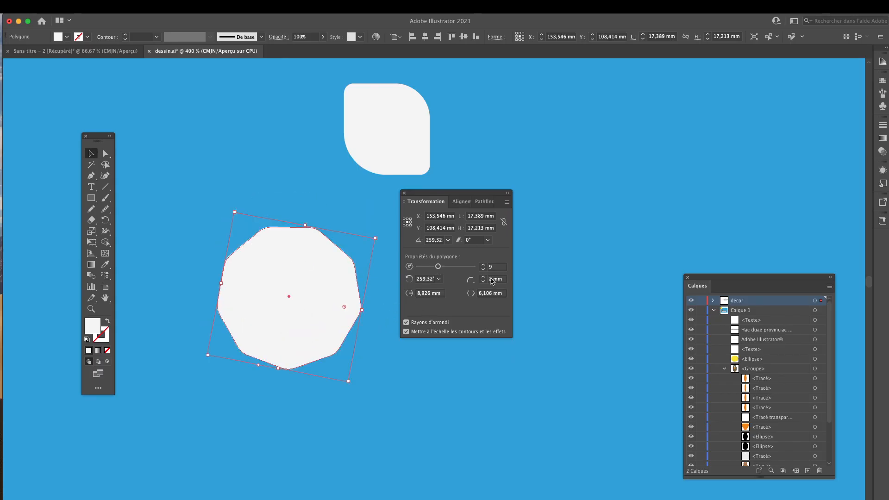
- Set the polygon's radius to 50 mm
left_click(414, 294)
type("50")
key("Tab")
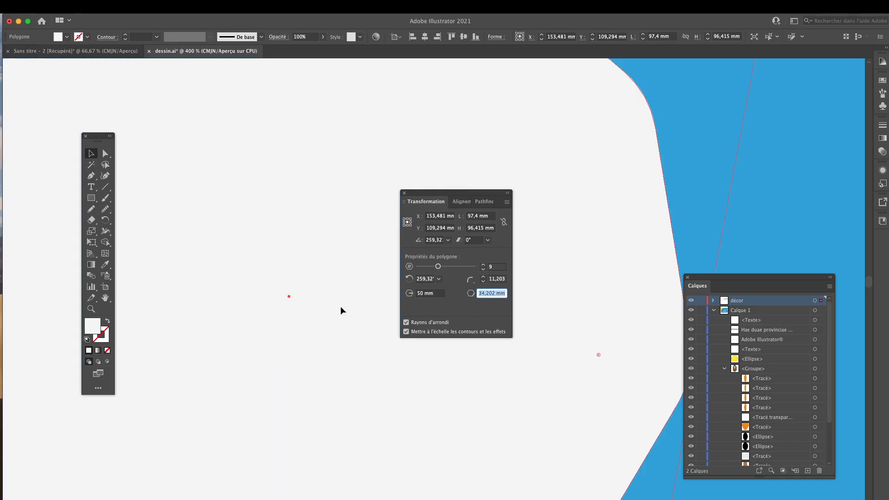
left_click_drag(341, 307, 462, 313)
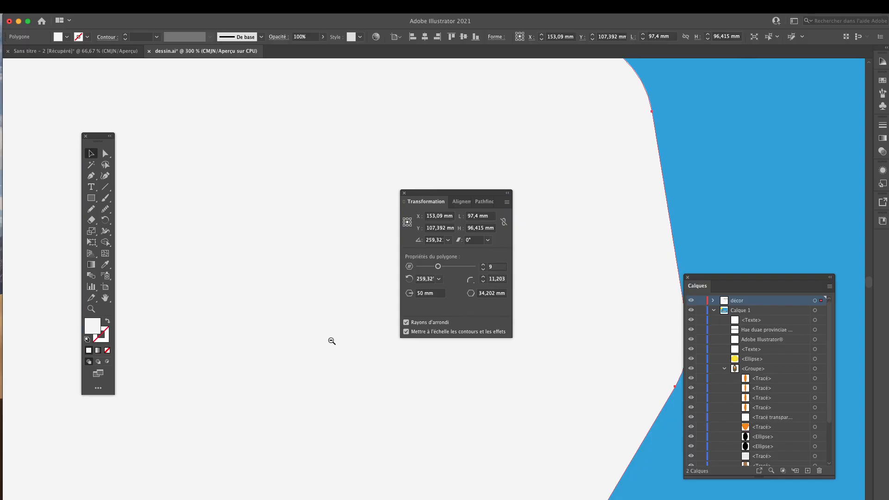
left_click(333, 342, "alt+super")
left_click(342, 342, "alt+super")
left_click(350, 336, "alt+super")
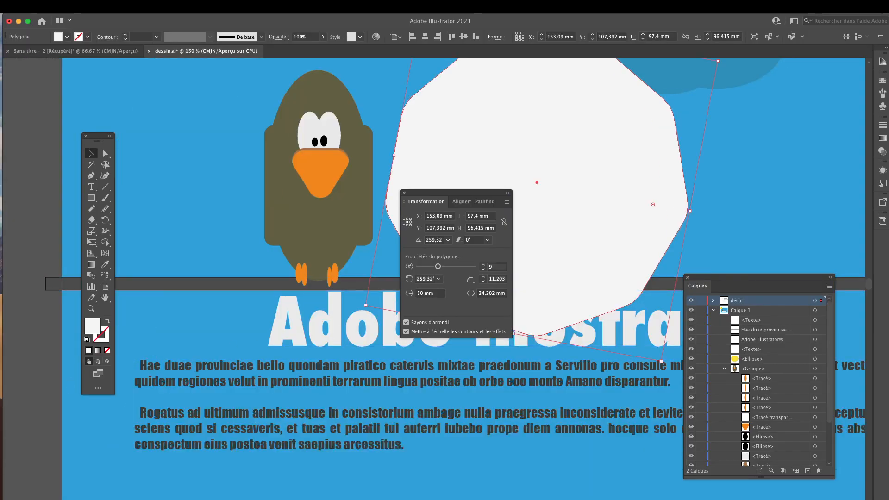
- Show the panels again, place the Transformation panel beside the polygon, and set the polygon's radius to 10 mm
key("super+Tab")
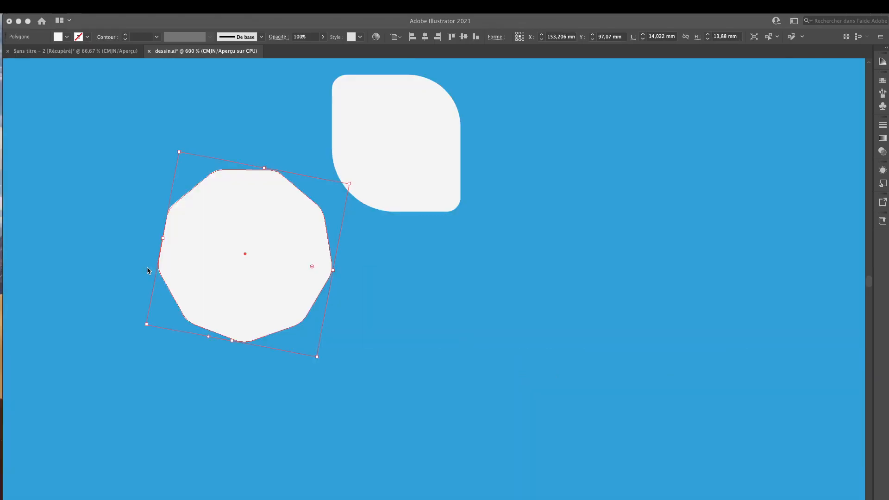
key("Tab")
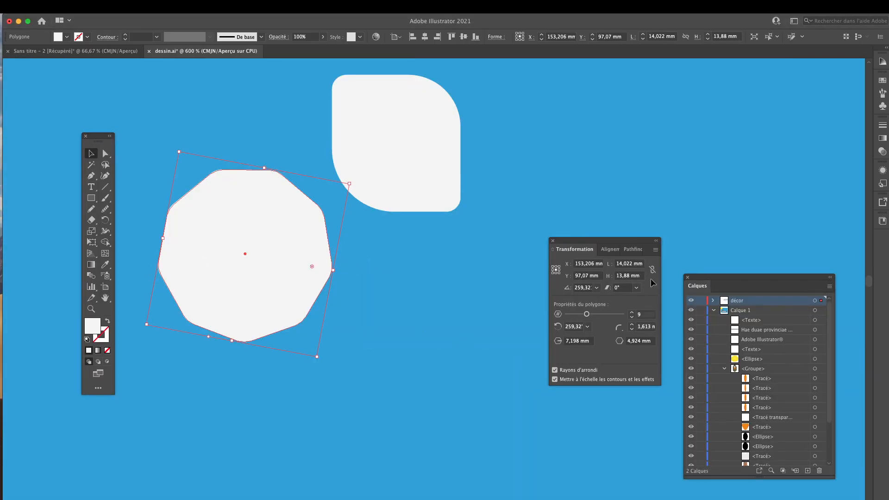
left_click_drag(608, 240, 420, 236)
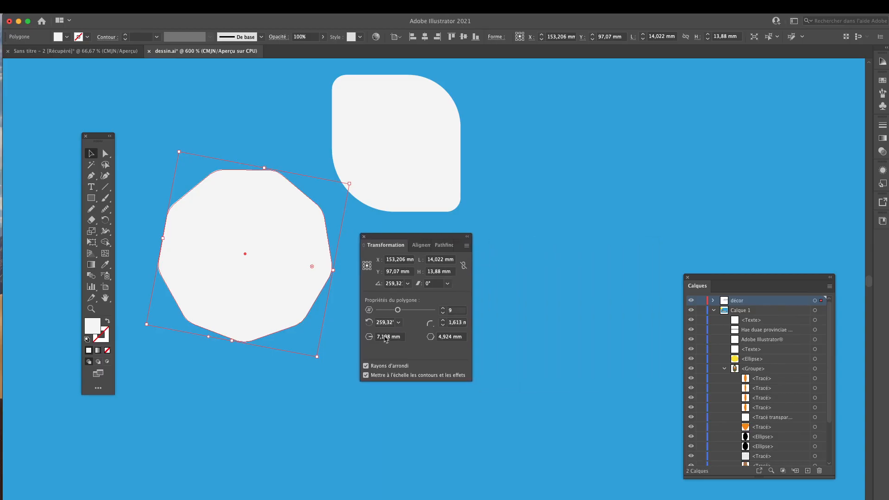
left_click(392, 339)
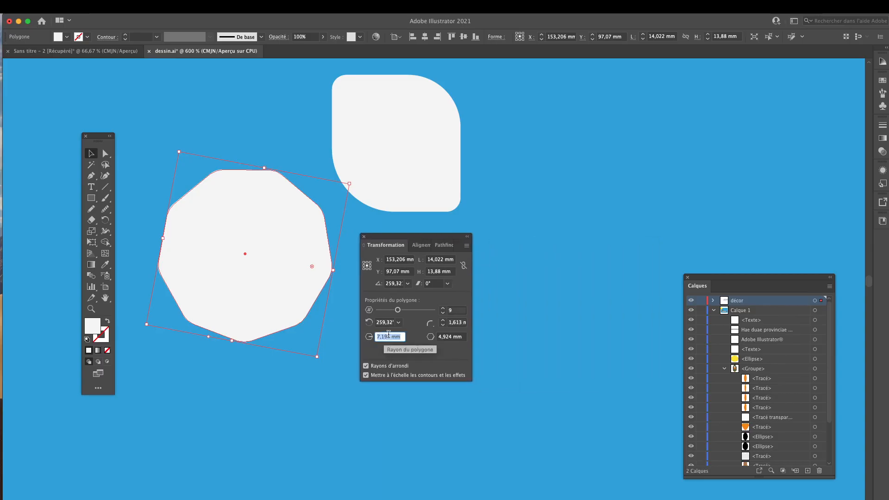
type("10")
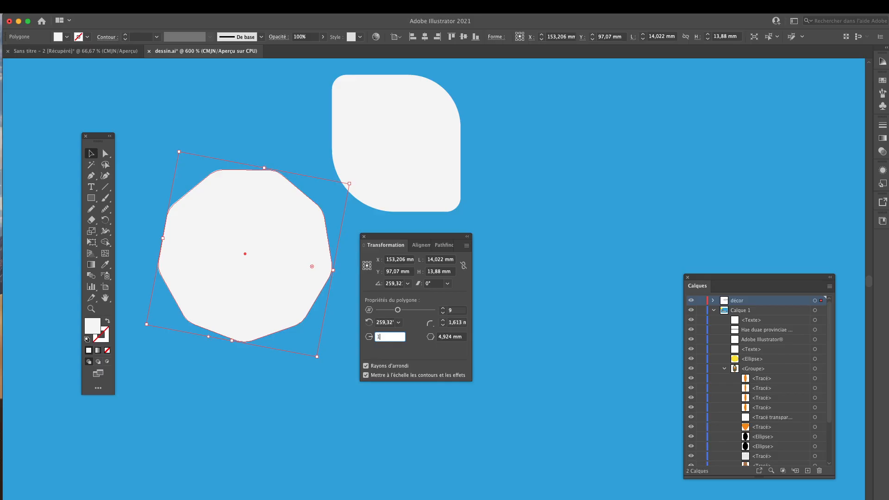
key("Tab")
key("Return")
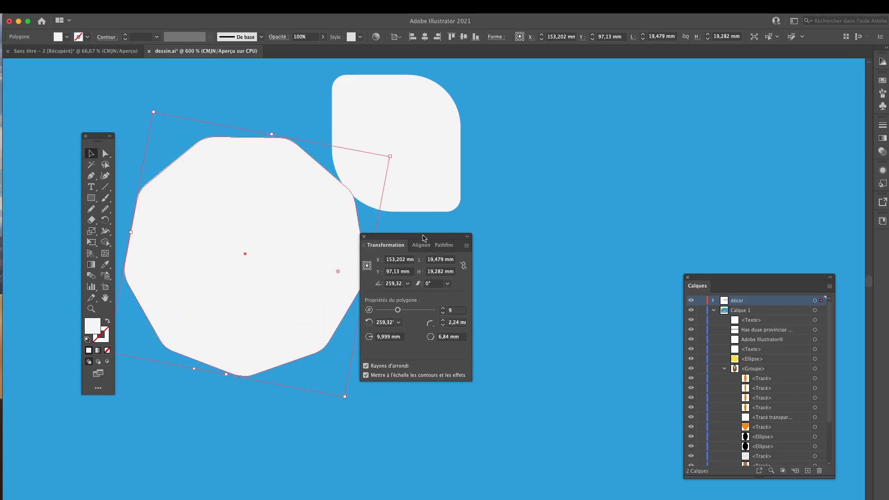
left_click_drag(424, 236, 506, 224)
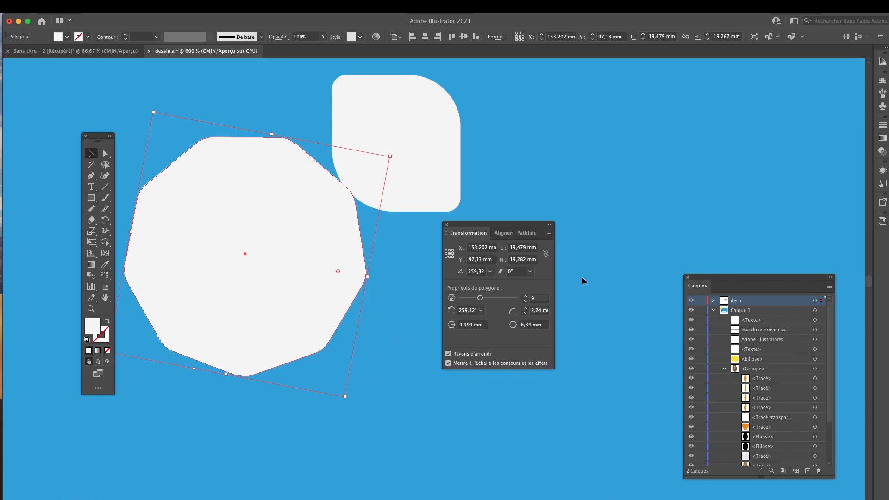
- Set the polygon's side length to 7 mm and move the polygon to the right of the rounded rectangle
left_click(546, 326)
type("7")
key("Tab")
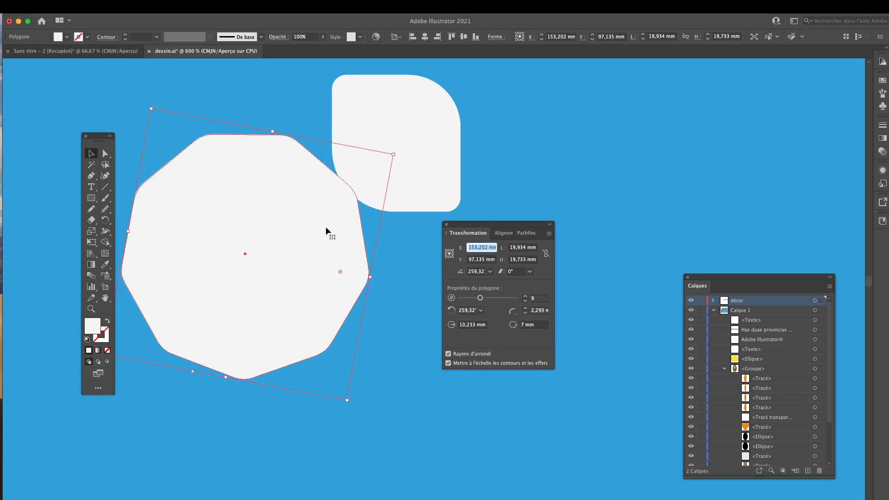
left_click(91, 154)
left_click_drag(302, 228, 717, 179)
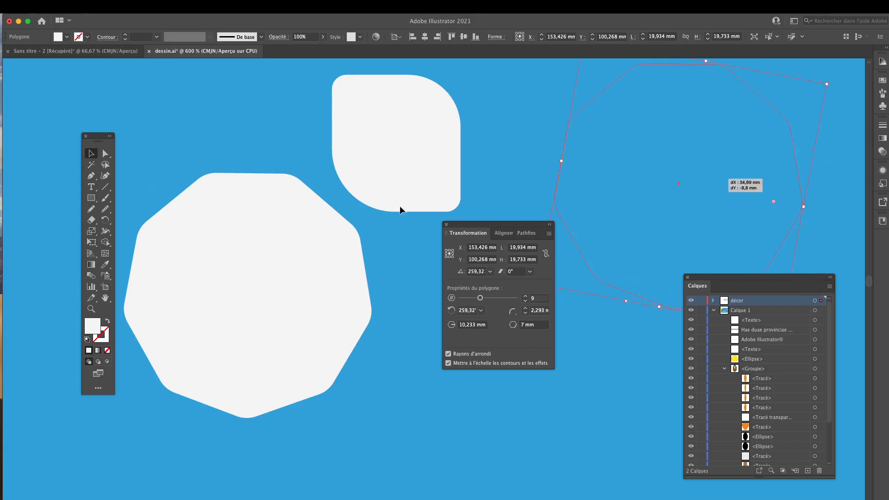
- Draw an ellipse about 17.8 mm wide and 7.3 mm high below the rounded rectangle, with the Transformation panel beside it
left_click(91, 198)
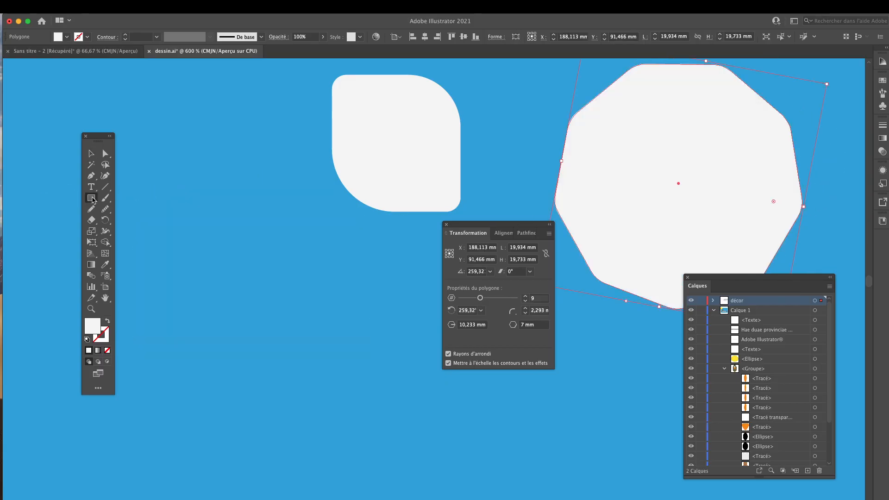
left_click(111, 220)
mouse_move(187, 268)
left_mouse_down()
mouse_move(415, 359)
mouse_move(377, 347)
left_mouse_up()
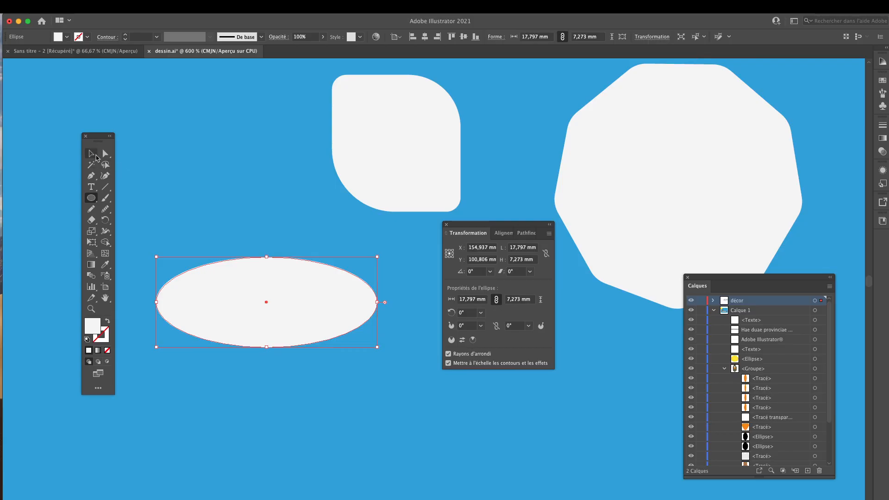
left_click(92, 153)
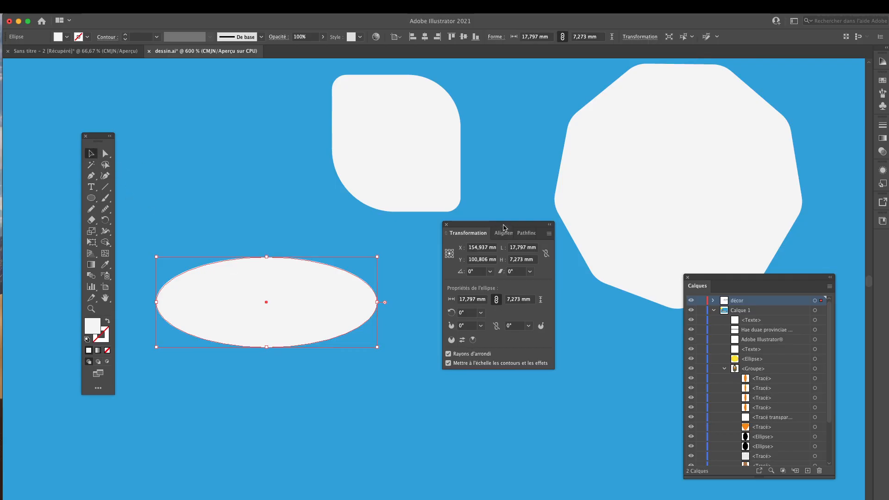
left_click_drag(506, 225, 489, 231)
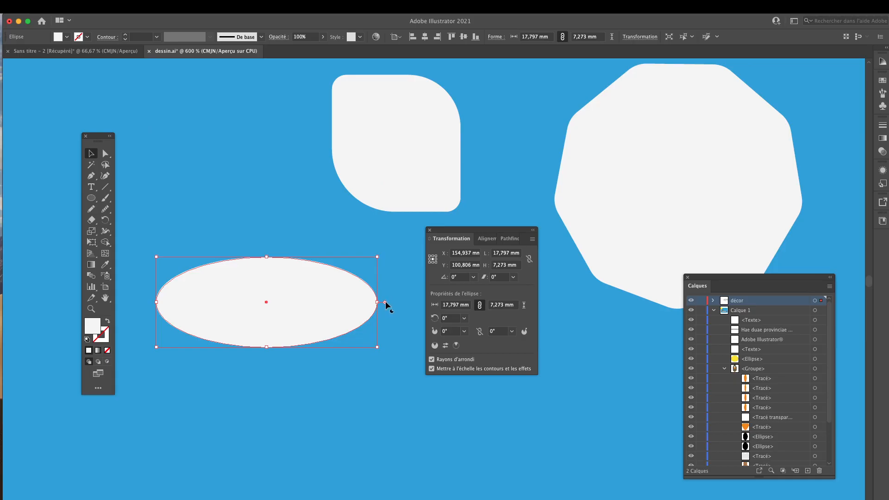
- Open the ellipse into a pie shape with an end angle of about 216° using its live pie handle
left_click_drag(384, 301, 330, 343)
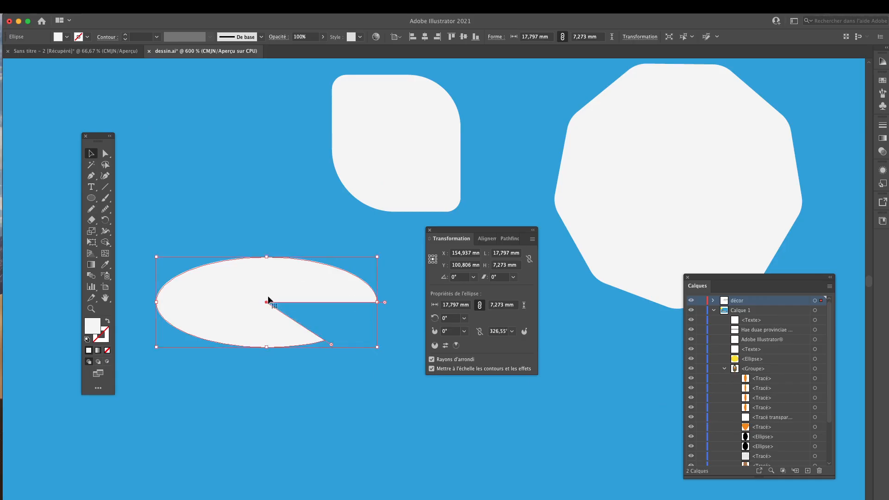
left_click_drag(280, 290, 256, 275)
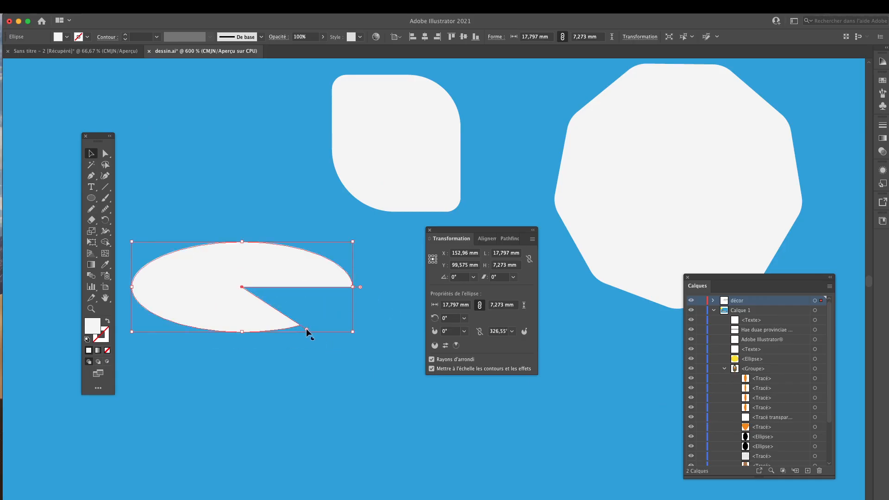
left_click_drag(307, 329, 175, 333)
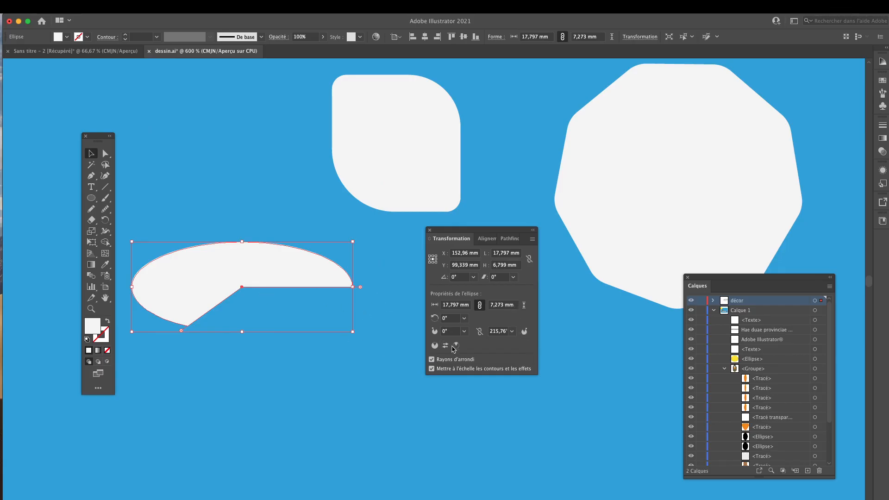
- Set the ellipse's width to 20 mm with proportions linked and shift the shape slightly to the right
double_click(456, 305)
type("20")
key("Tab")
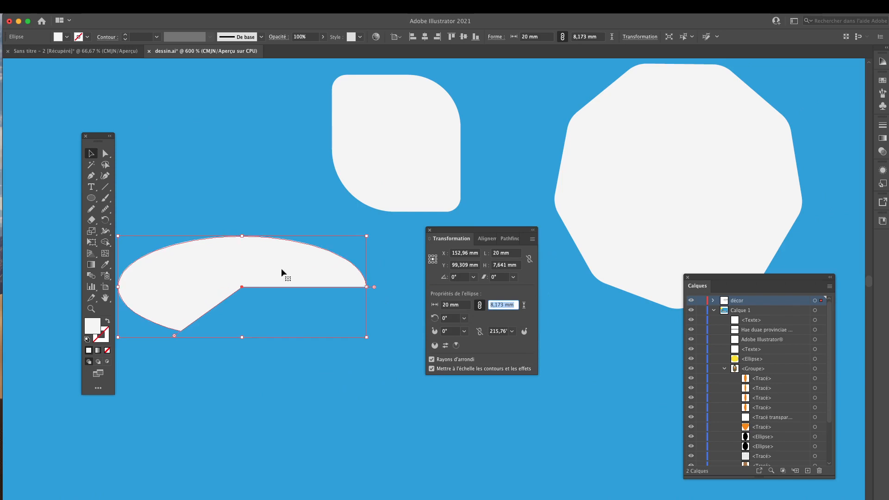
left_click_drag(283, 269, 289, 271)
- Rotate the pie-shaped ellipse to 6° and move it down and to the right
double_click(450, 319)
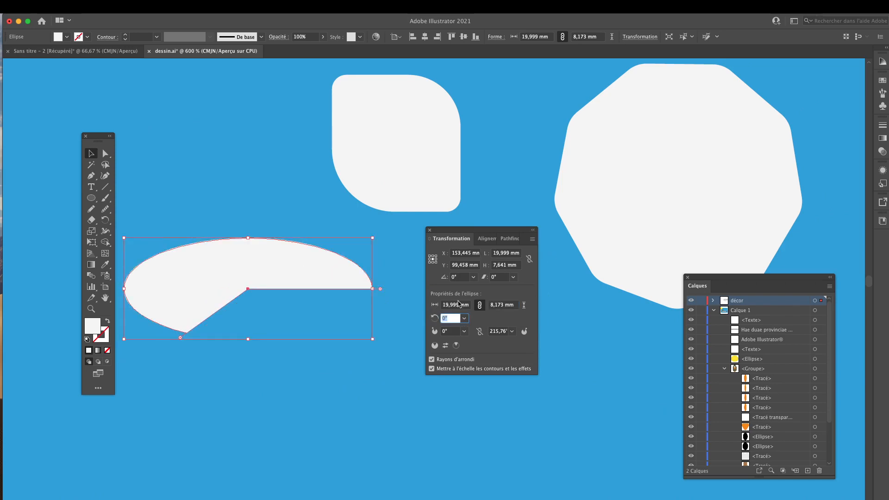
key("Up")
key("Up")
key("Up")
key("Up")
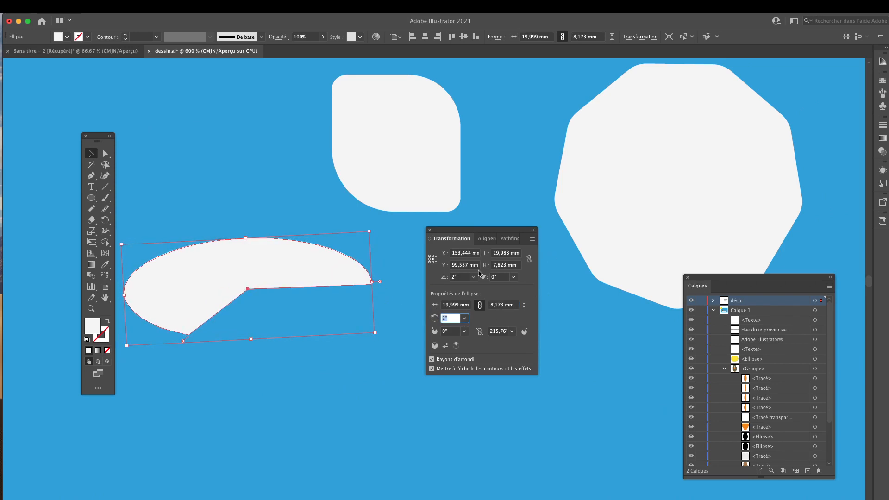
key("Up")
key("Up")
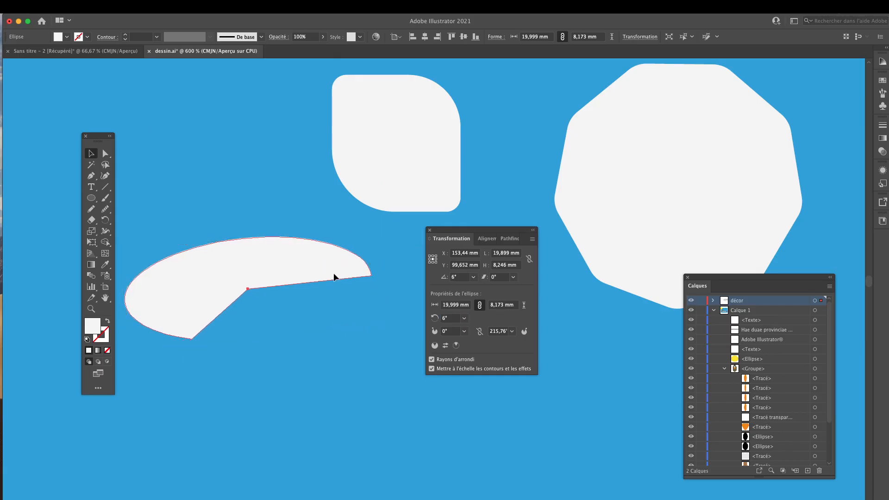
left_click_drag(336, 276, 390, 306)
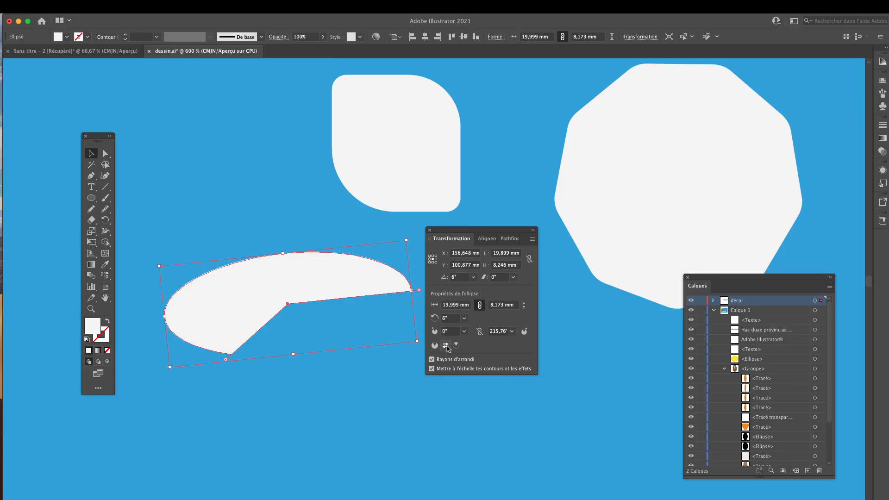
- Invert the pie's start and end angles and reposition the resulting slice clear of the Transformation panel
left_click_drag(233, 281, 234, 283)
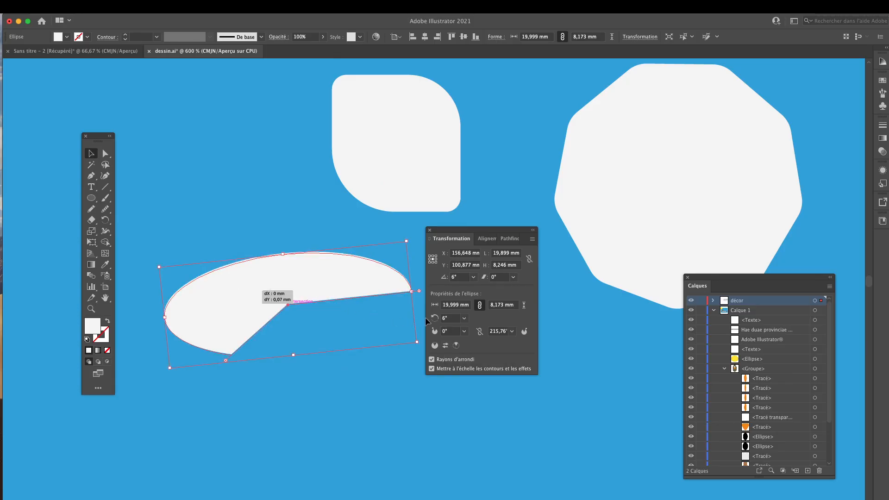
left_click(445, 346)
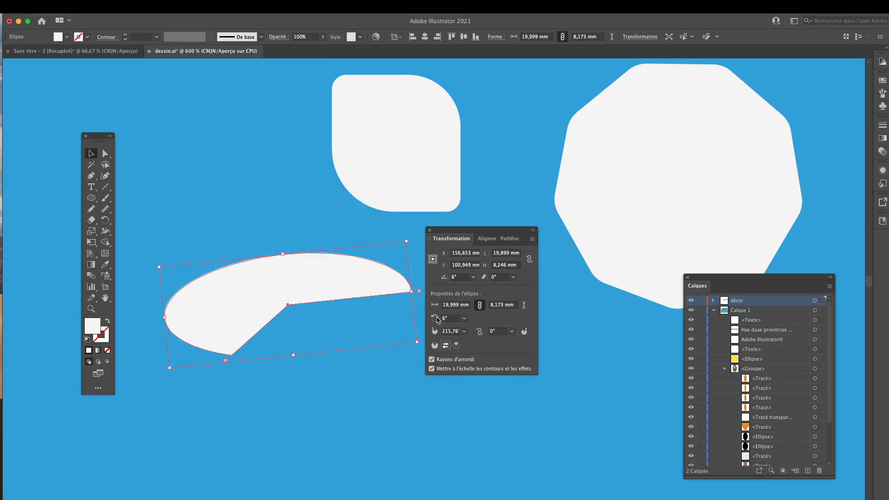
left_click_drag(359, 314, 387, 371)
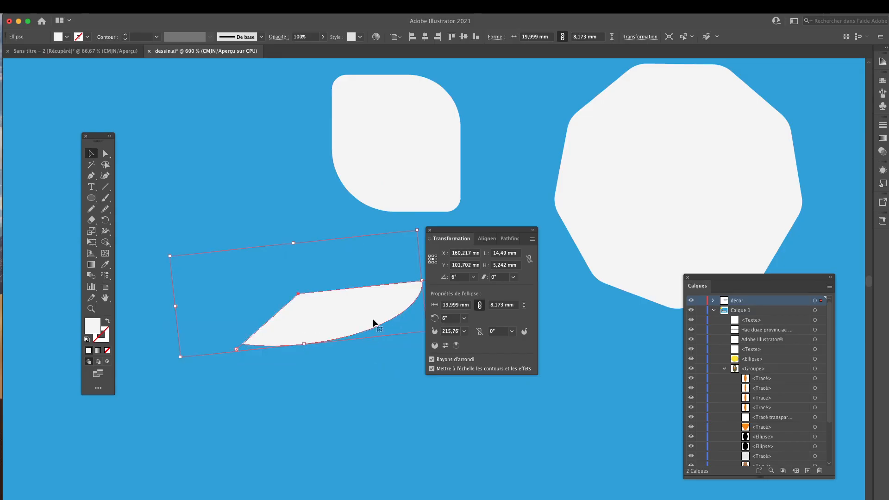
left_click_drag(373, 328, 364, 374)
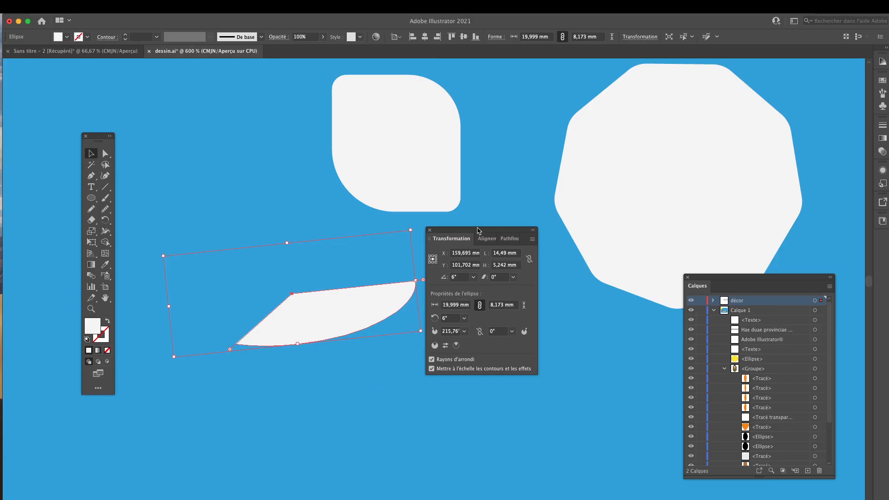
left_click_drag(478, 230, 511, 254)
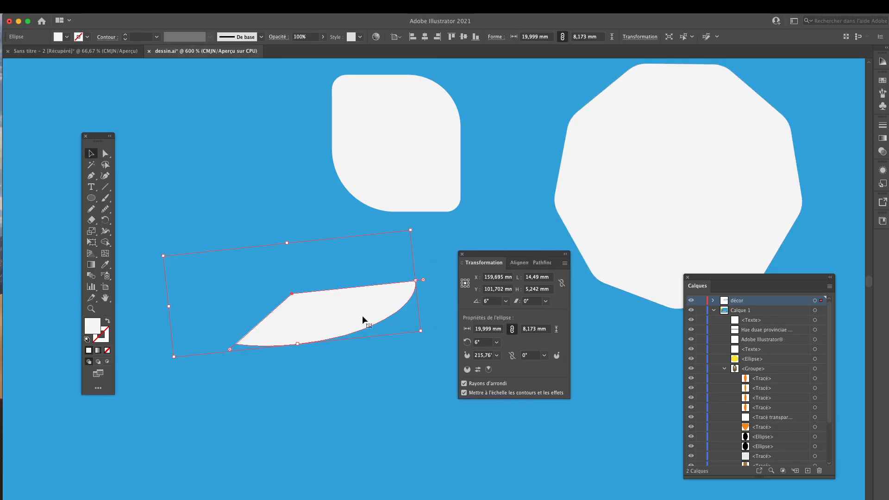
left_click_drag(324, 316, 298, 317)
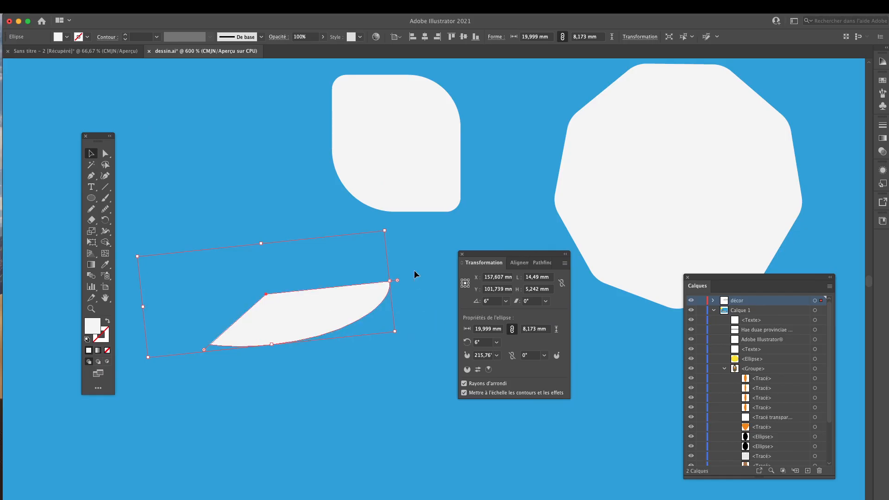
- Draw a tilted five-pointed star about 12.8 by 12.9 mm left of the rounded rectangle and raise the Transformation panel slightly
left_click(91, 199)
left_click(91, 200)
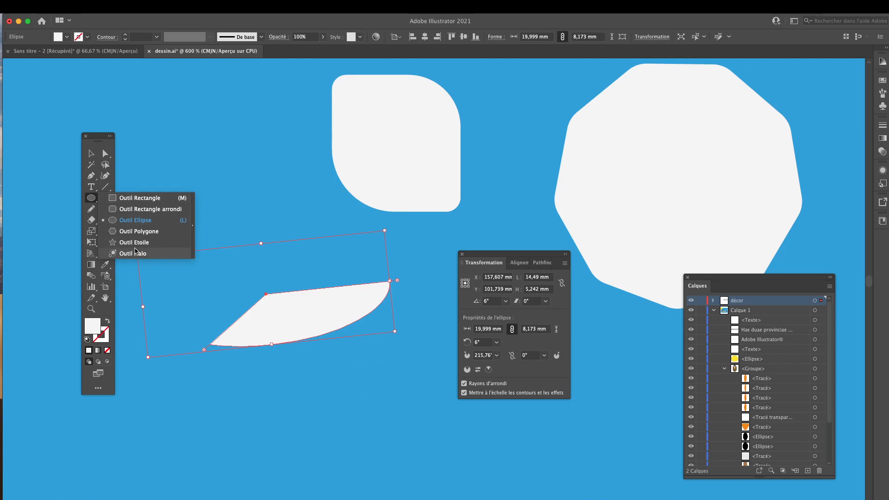
left_click(134, 242)
left_click_drag(191, 164, 279, 252)
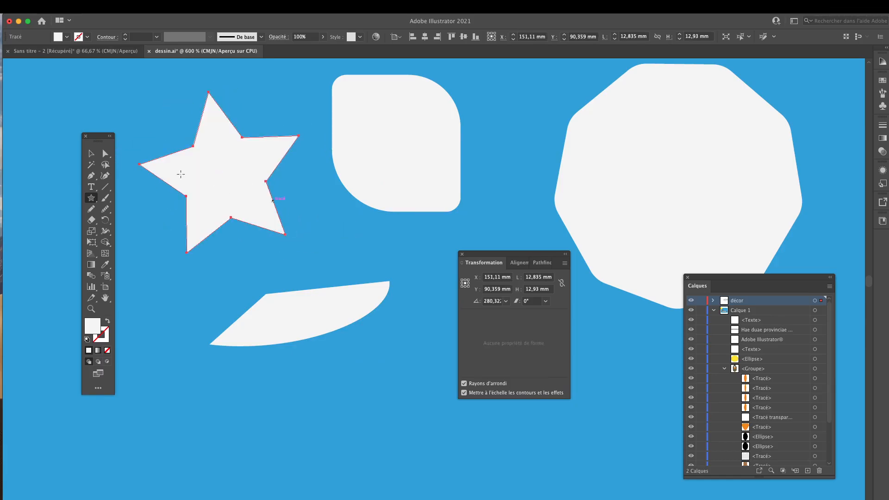
key("v")
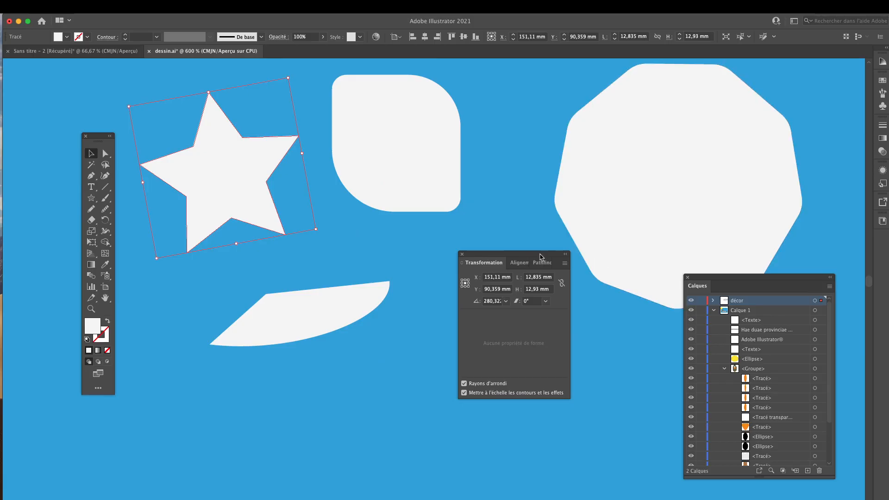
left_click_drag(538, 254, 536, 228)
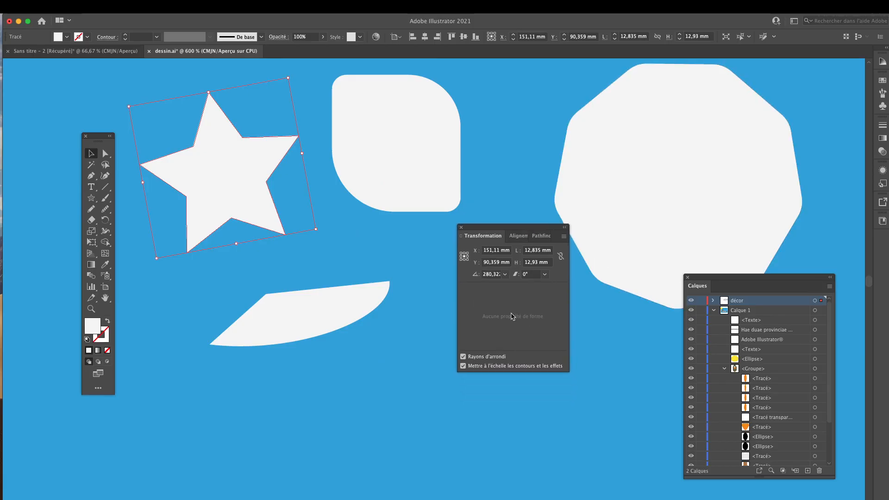